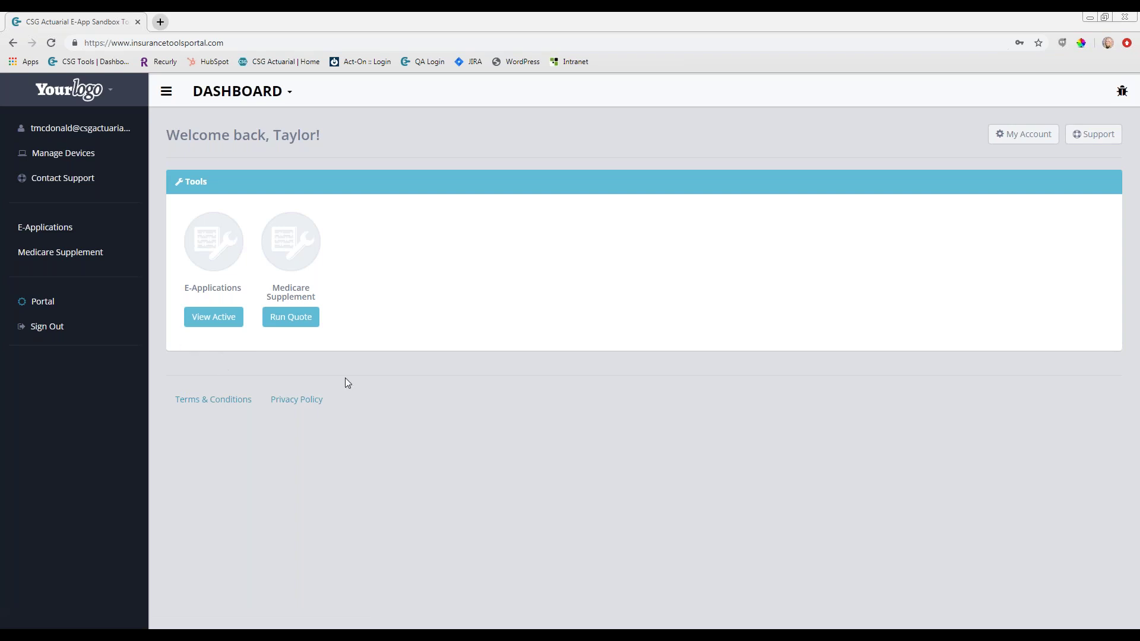
# Step: Run a Medicare Supplement quote for ZIP code 68135
pyautogui.click(293, 320)
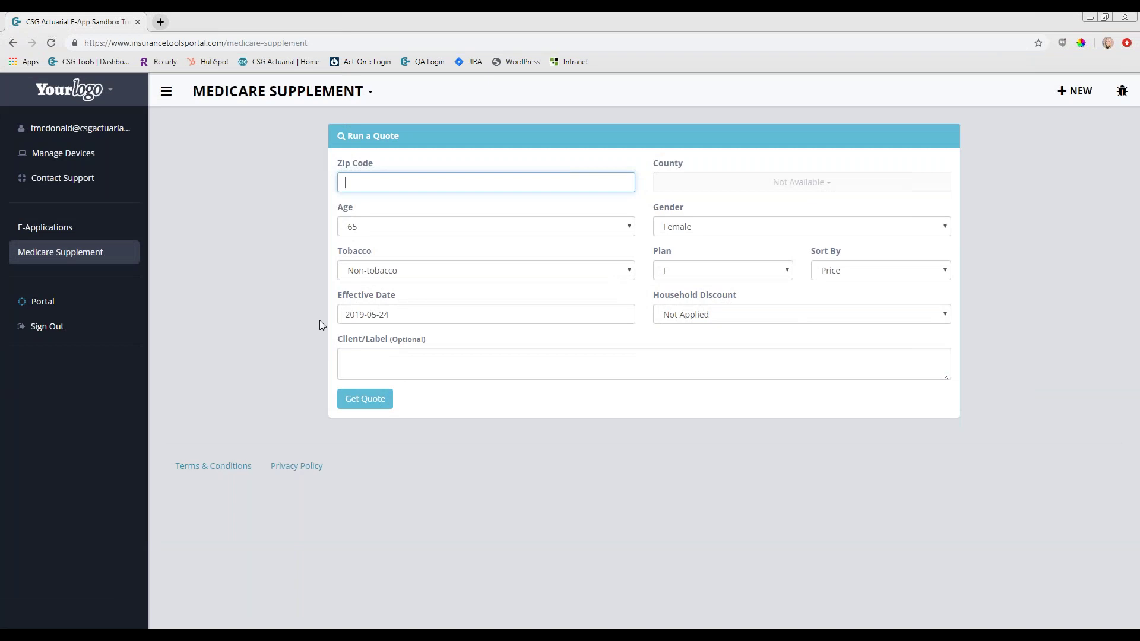
pyautogui.write('68135')
pyautogui.click(377, 404)
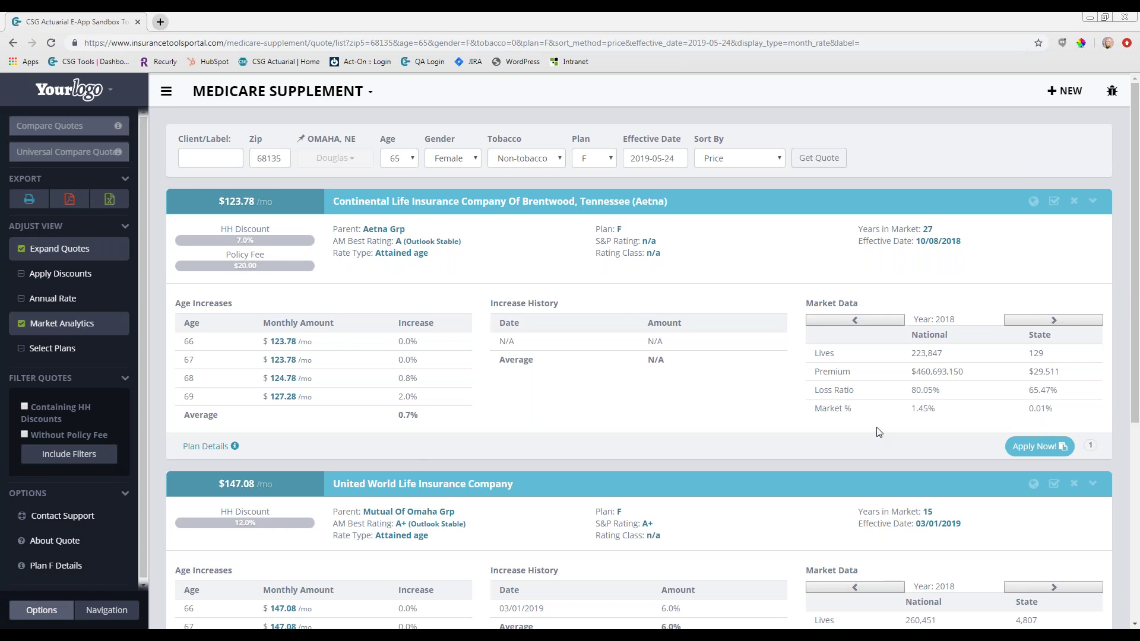
# Step: Try to apply for the Continental Life (Aetna) plan by submitting the National Producer Number for appointment validation, and return to the quotes
pyautogui.click(1043, 447)
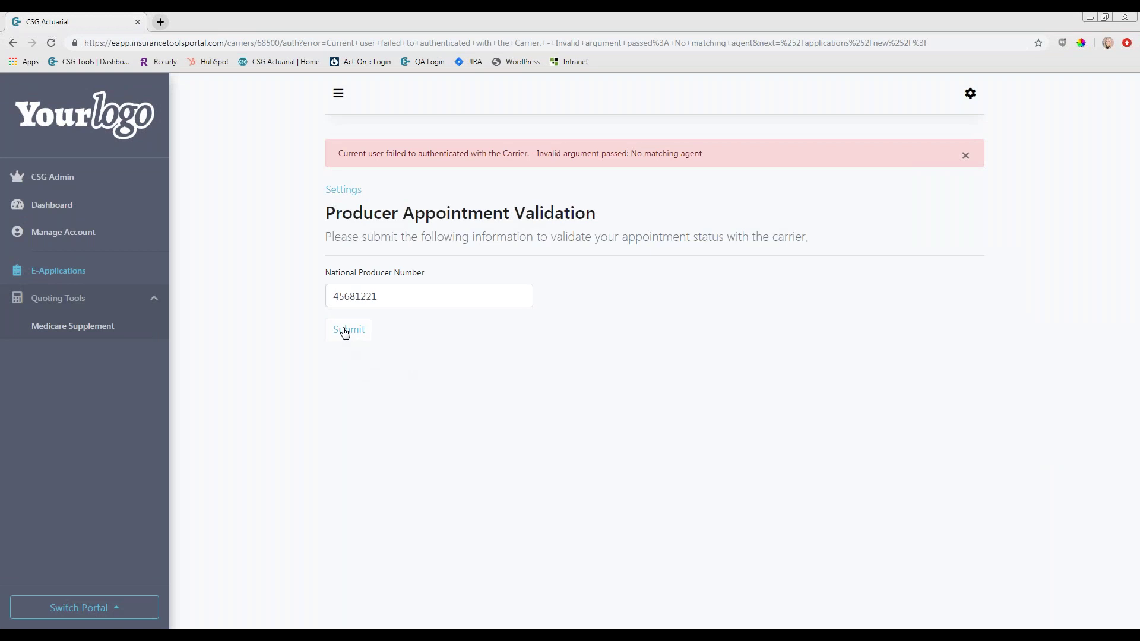
pyautogui.click(356, 332)
pyautogui.click(12, 45)
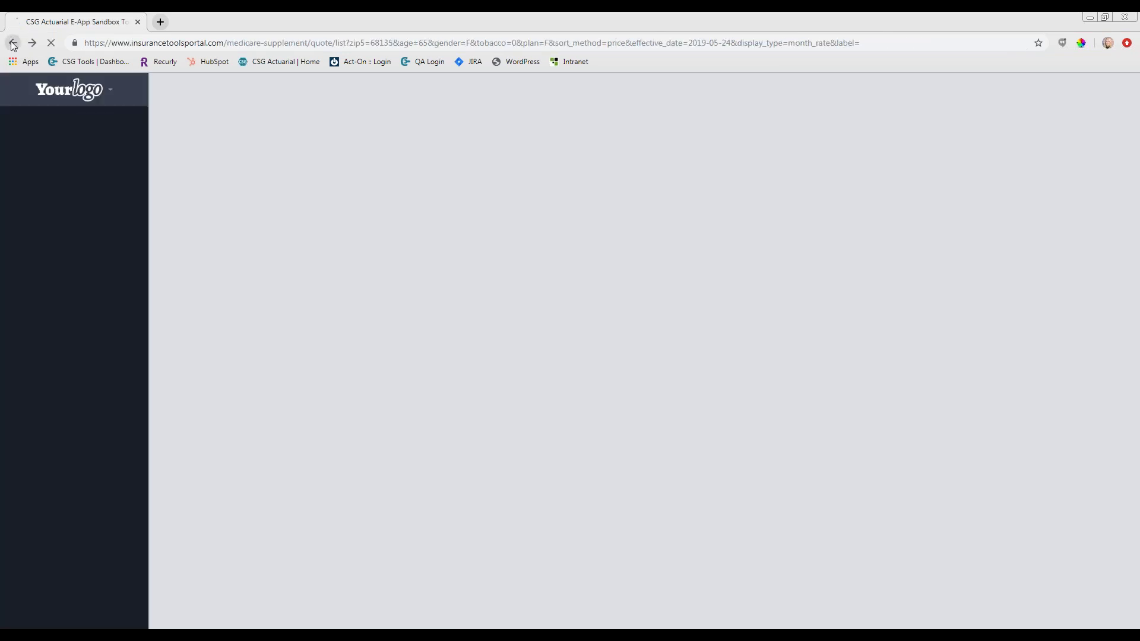
# Step: Start an application for the United World Life Insurance Company quote and select Full Underwriting as the underwriting type
pyautogui.scroll(-3, 505, 410)
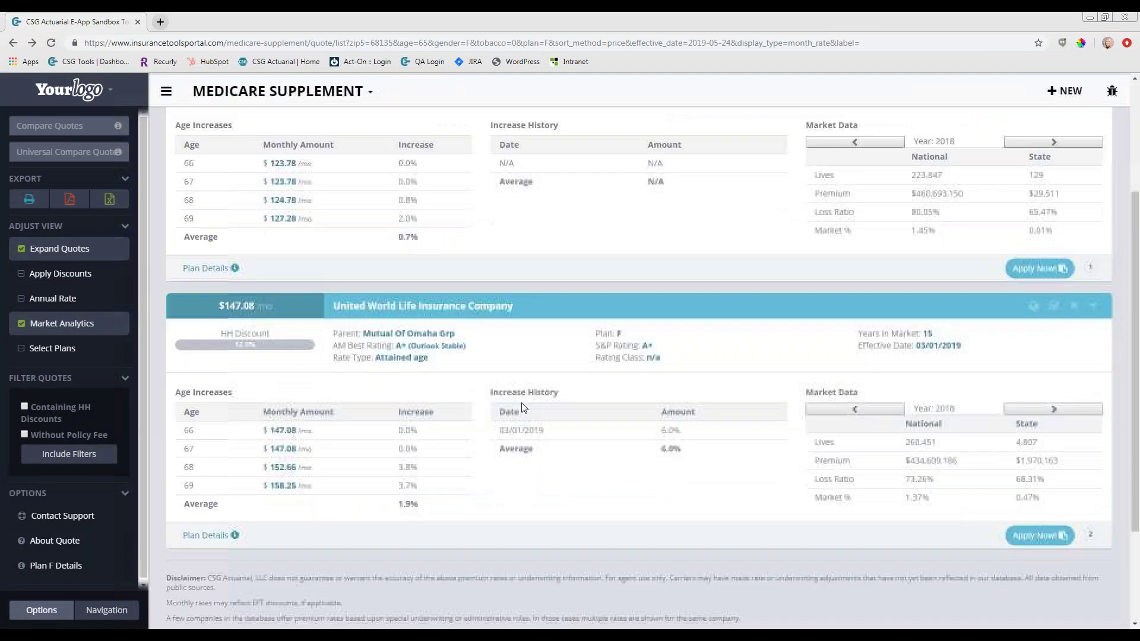
pyautogui.click(1036, 537)
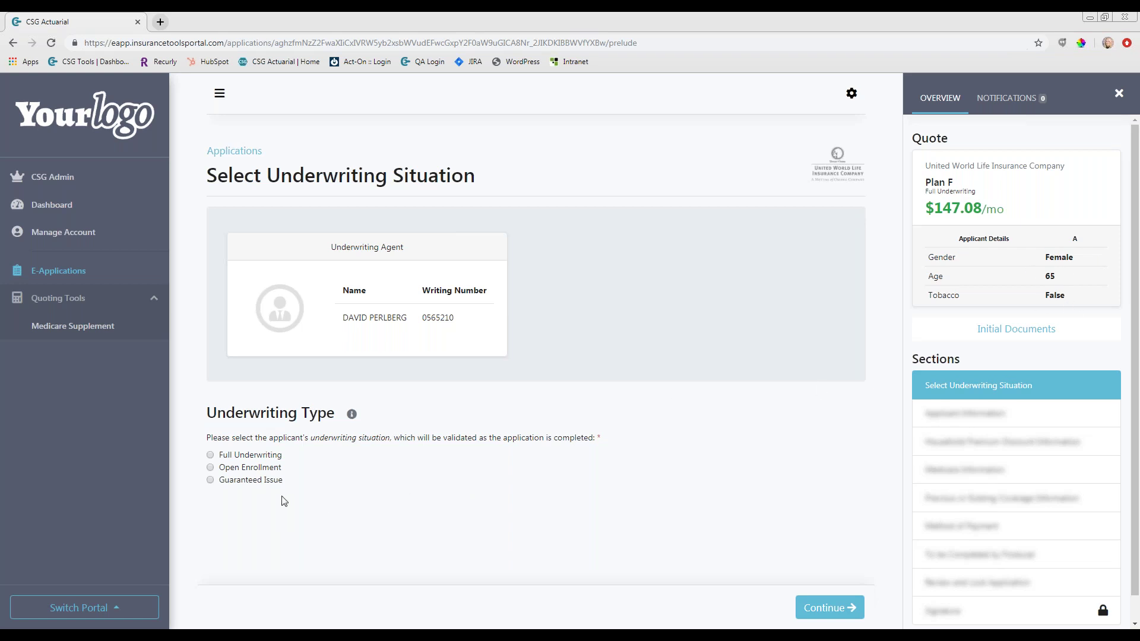
pyautogui.click(210, 456)
pyautogui.click(803, 608)
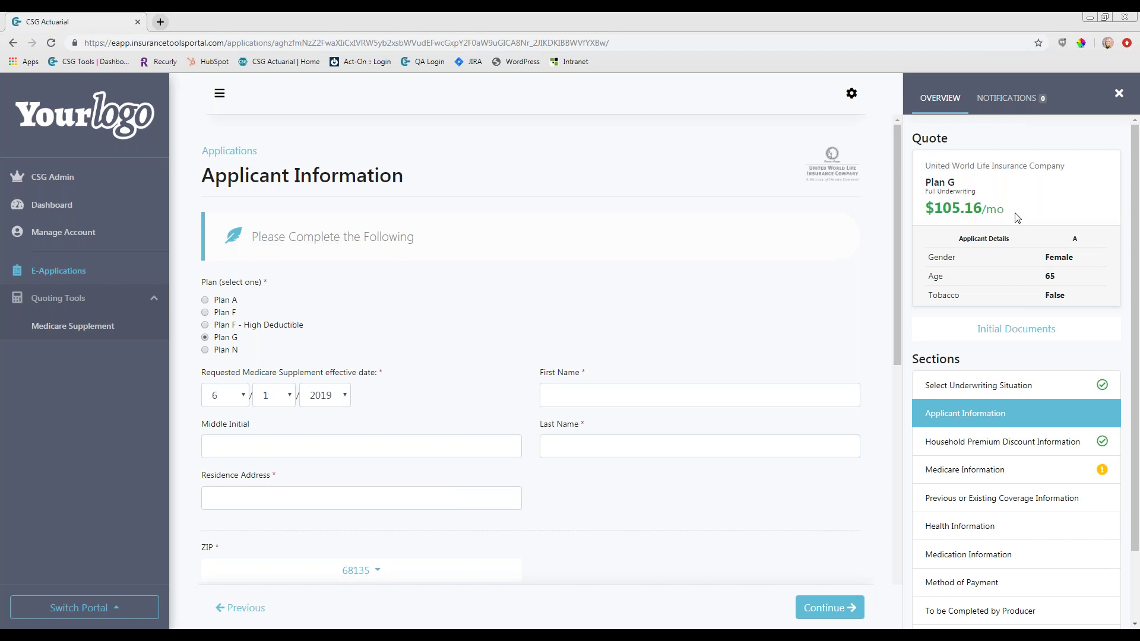
# Step: Fill in the applicant's first name and last name in the Applicant Information section
pyautogui.click(591, 389)
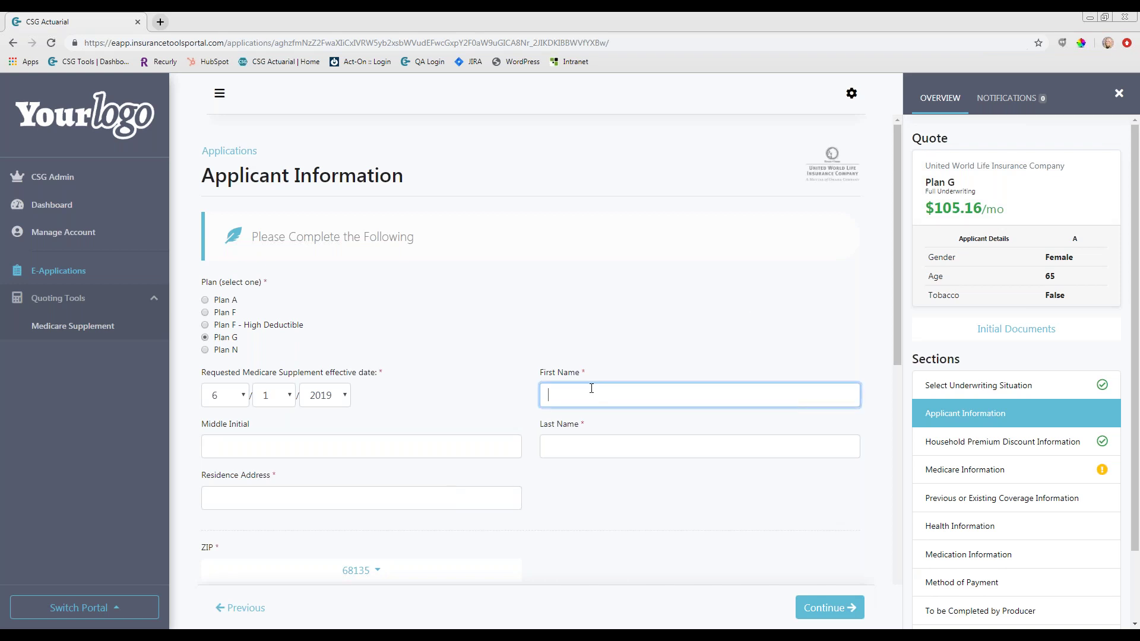
pyautogui.write('NFI')
pyautogui.press('Tab')
pyautogui.press('Tab')
pyautogui.write('TES')
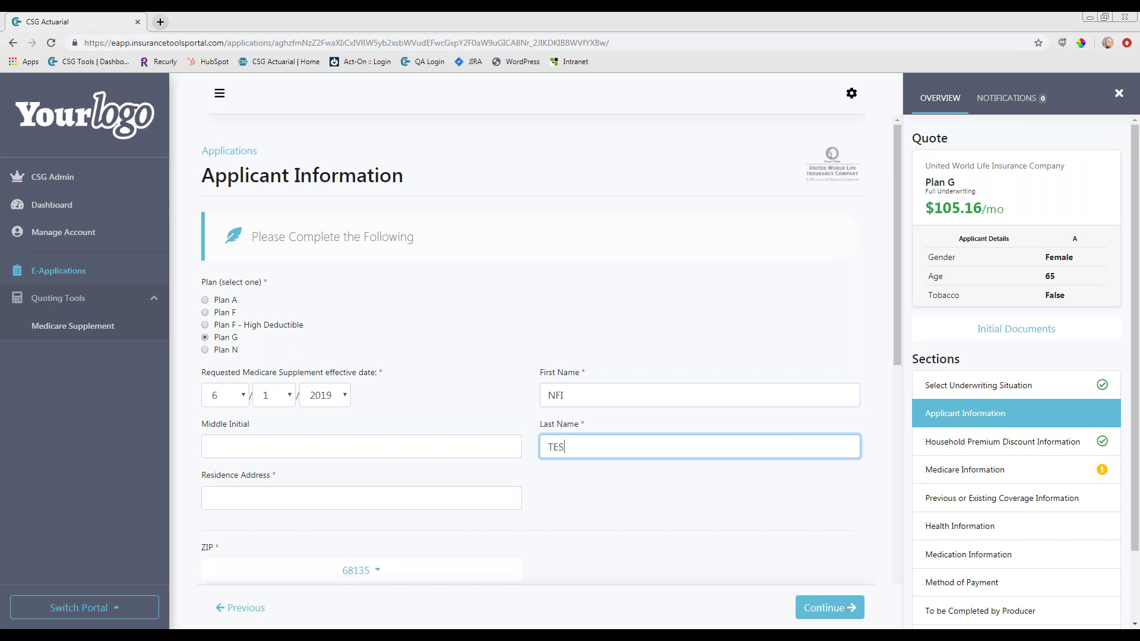
pyautogui.write('T')
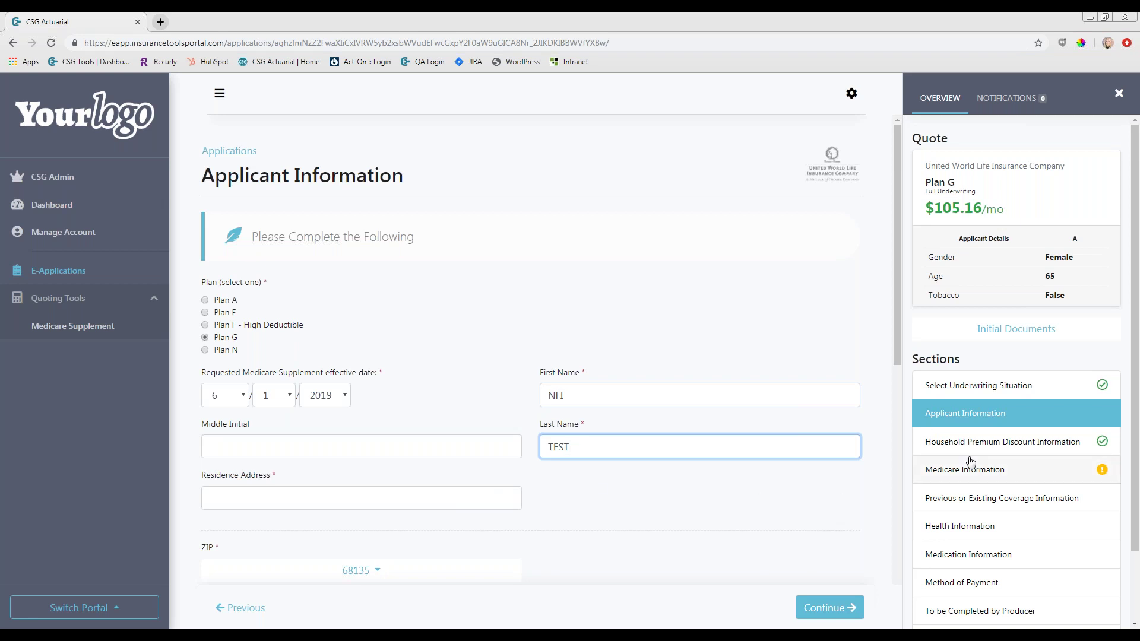
# Step: In Health Information, answer Yes to the wheelchair question to check the notification, and change the answer to No
pyautogui.scroll(-1, 970, 461)
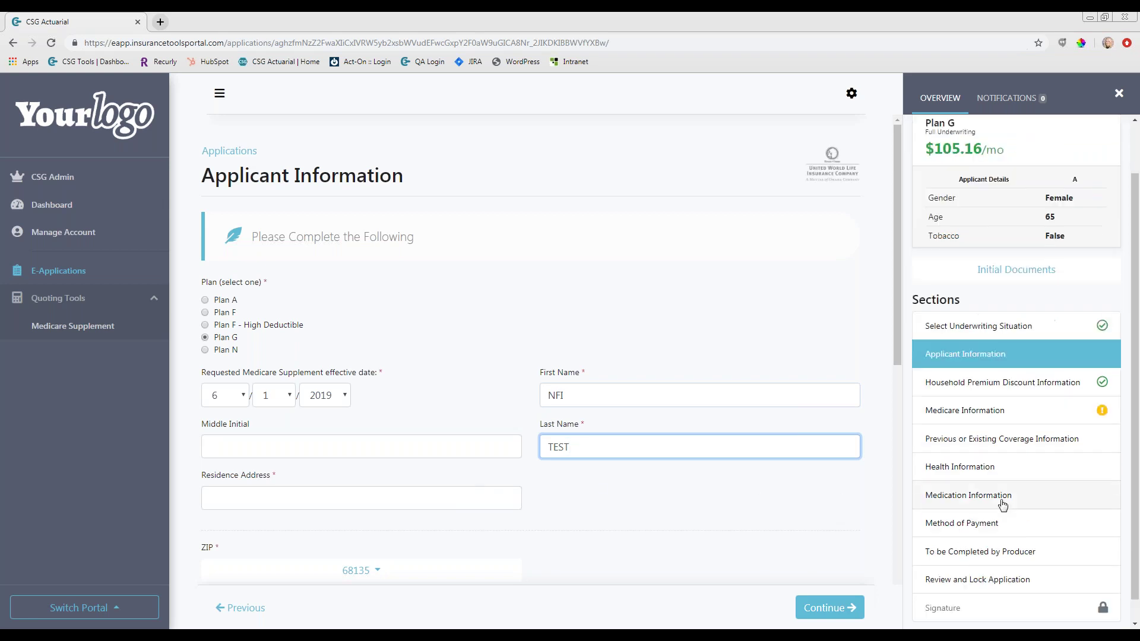
pyautogui.click(976, 469)
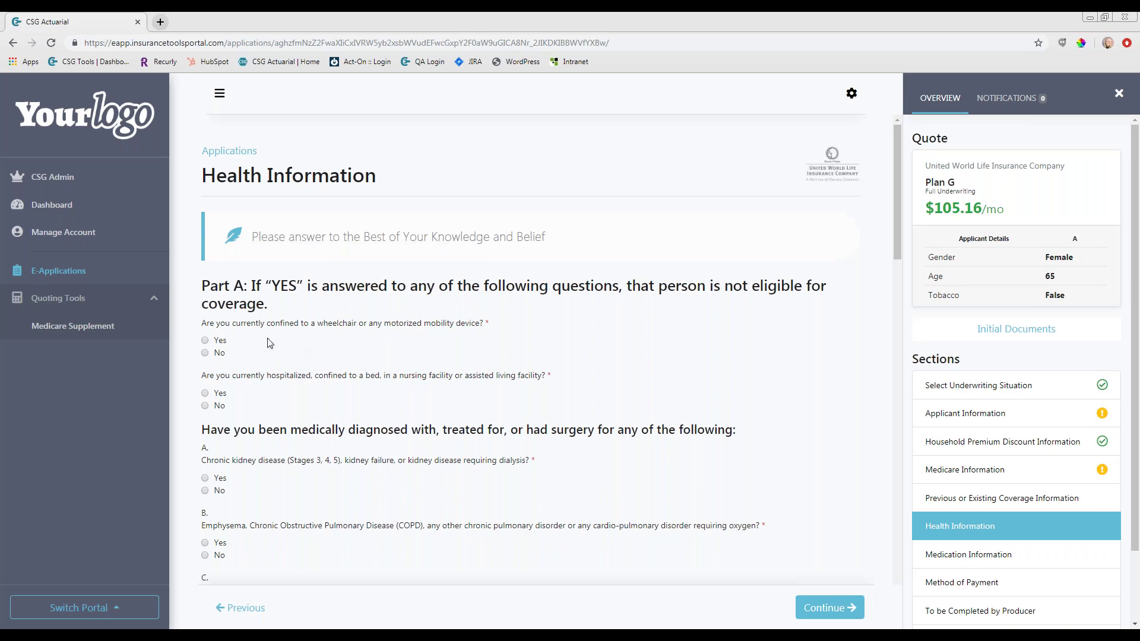
pyautogui.click(205, 341)
pyautogui.click(1015, 102)
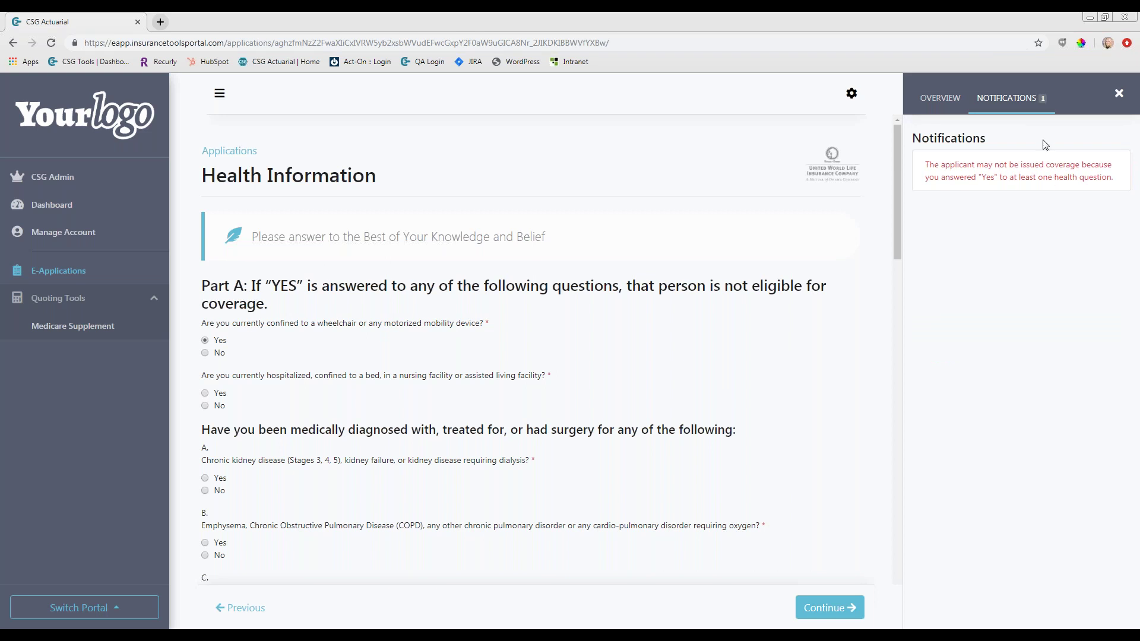
pyautogui.click(948, 112)
pyautogui.click(205, 353)
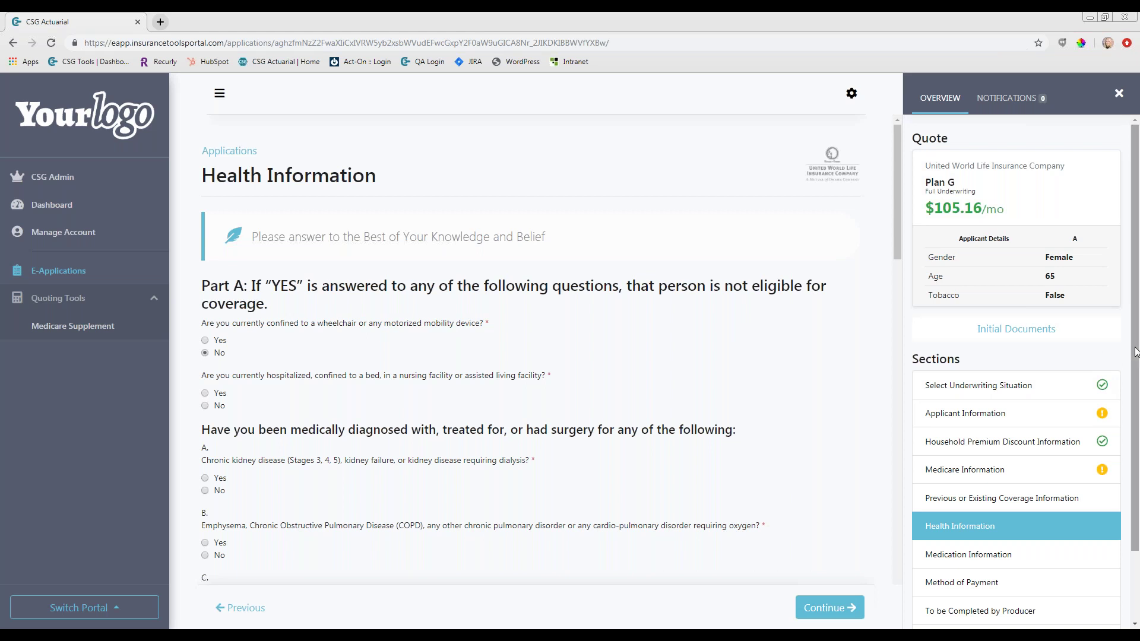
# Step: In Medication Information, answer Yes to taking medications and choose EPOGEN/PROCRIT as the medication with dosage Other
pyautogui.click(981, 559)
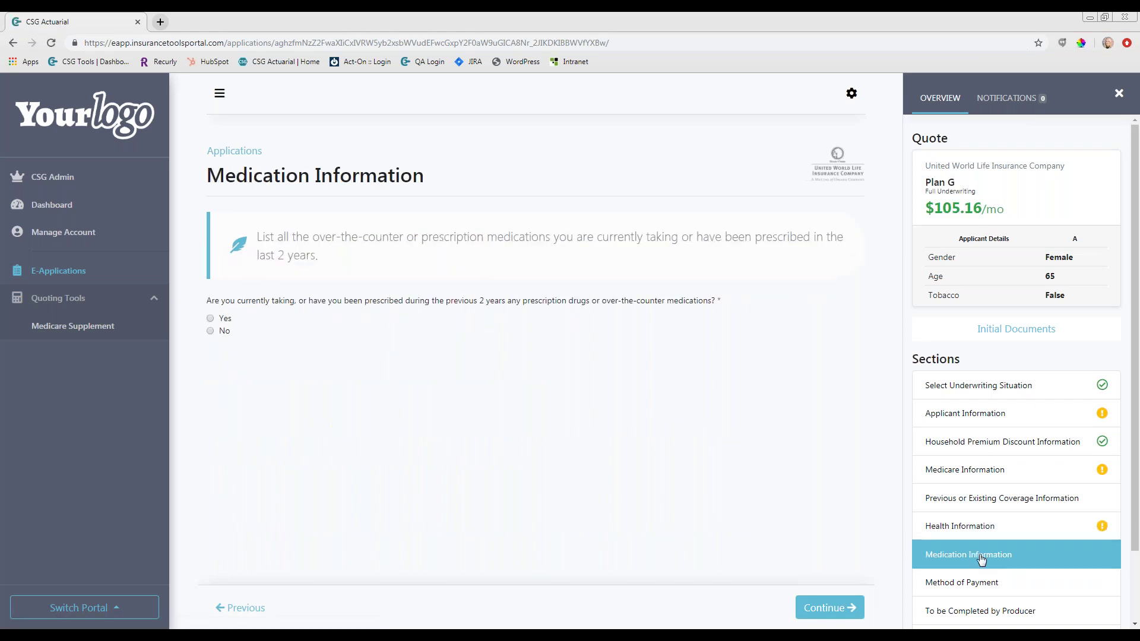
pyautogui.click(210, 318)
pyautogui.scroll(-3, 448, 348)
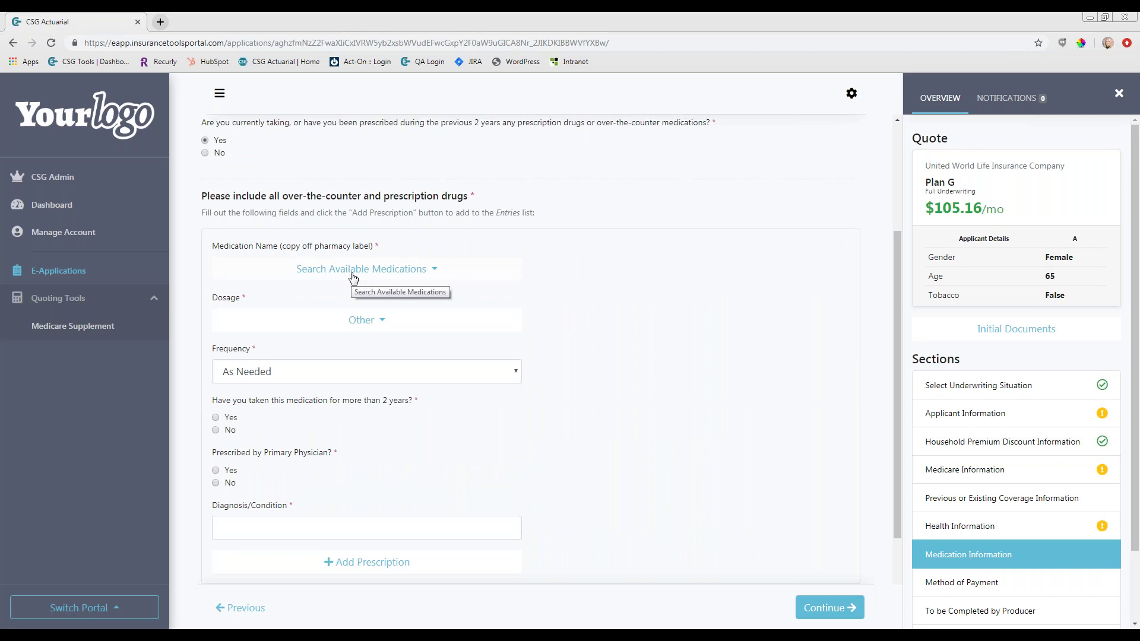
pyautogui.click(362, 277)
pyautogui.click(298, 293)
pyautogui.write('procrit')
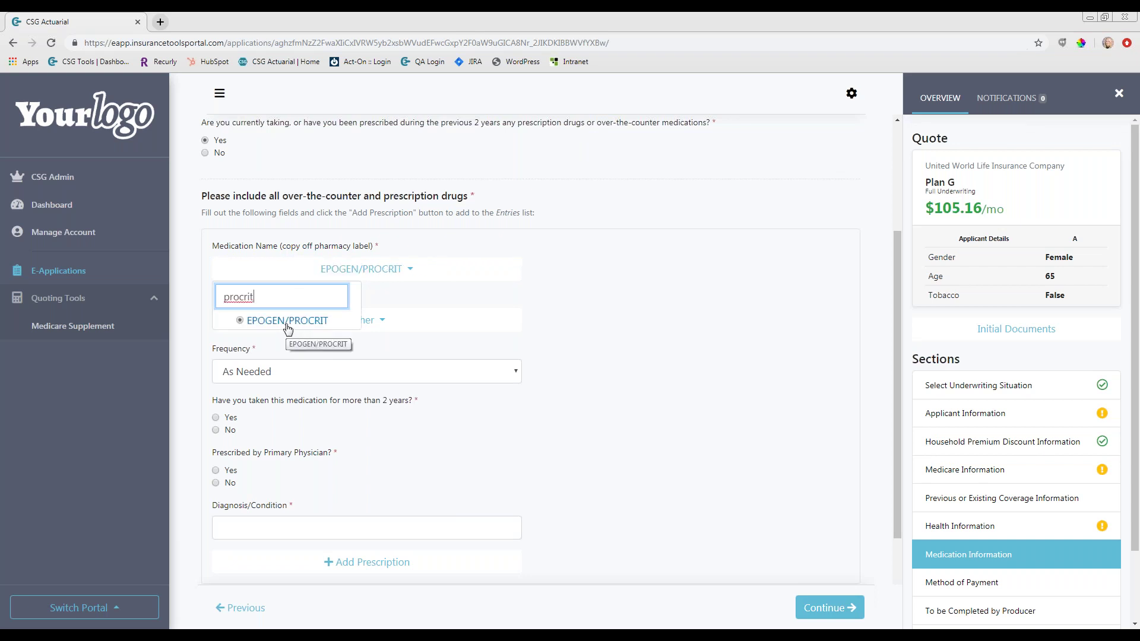
pyautogui.click(413, 308)
pyautogui.click(355, 276)
pyautogui.click(445, 324)
pyautogui.click(323, 342)
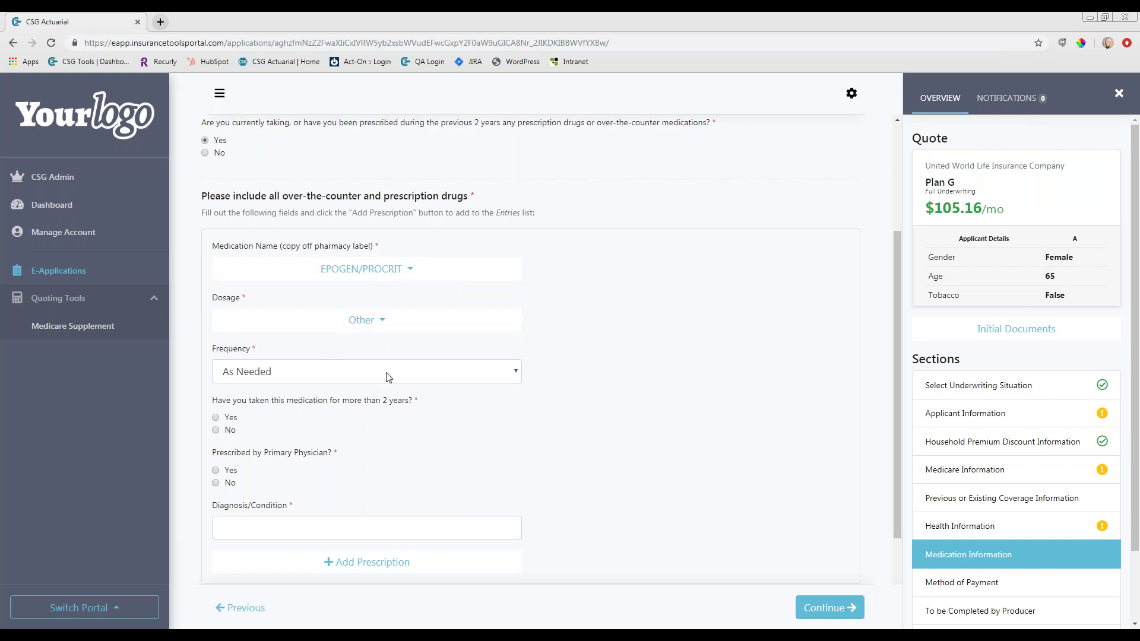
# Step: Add the prescription with frequency 1x/Day, Yes for over 2 years and primary physician, and condition kidney, and continue to Method of Payment
pyautogui.click(391, 371)
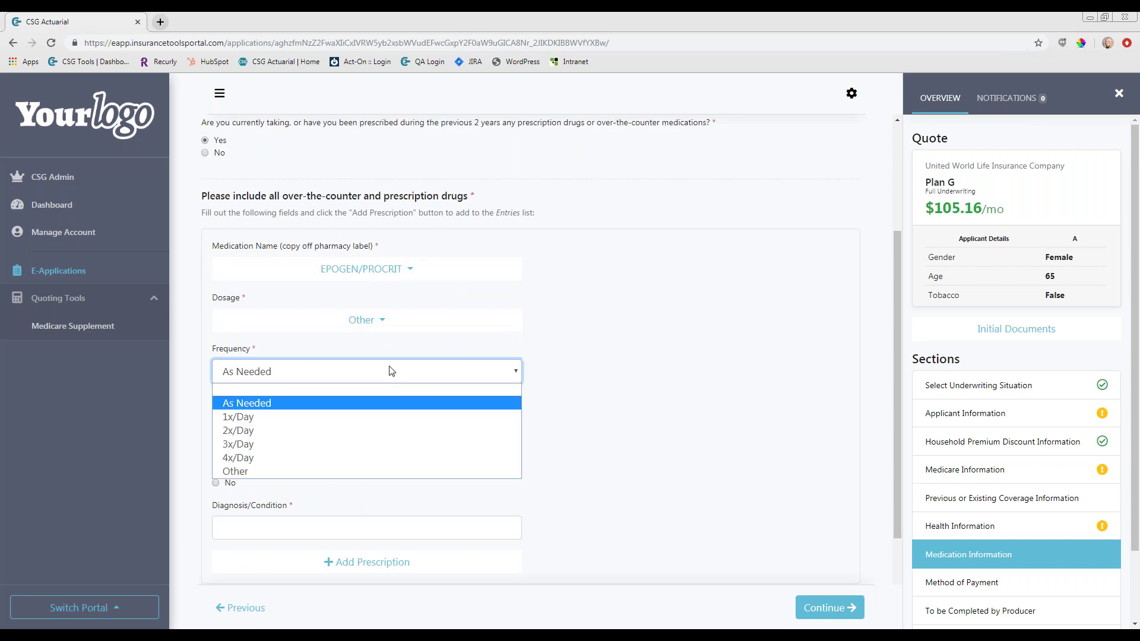
pyautogui.click(352, 417)
pyautogui.click(215, 418)
pyautogui.click(216, 471)
pyautogui.scroll(-2, 356, 445)
pyautogui.click(242, 411)
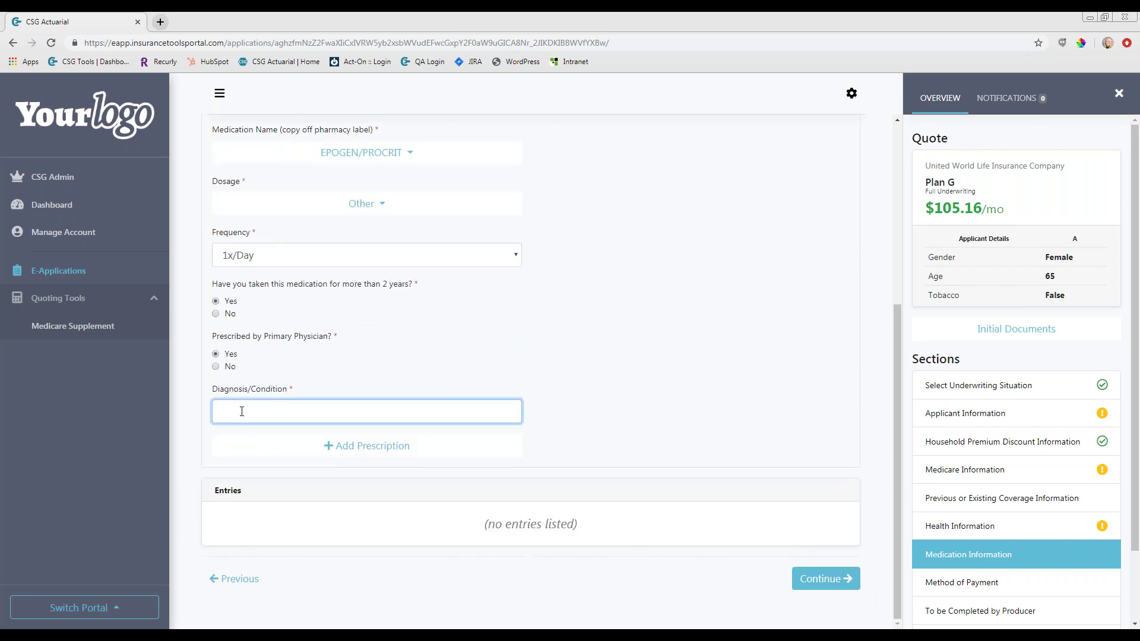
pyautogui.write('kidney')
pyautogui.click(374, 449)
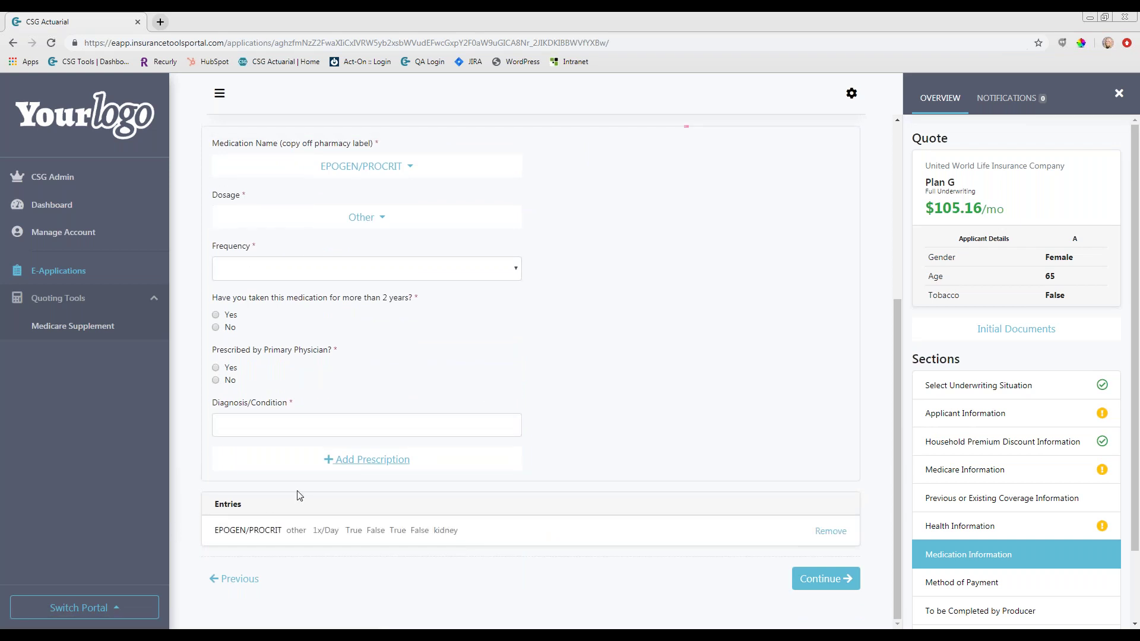
pyautogui.click(834, 587)
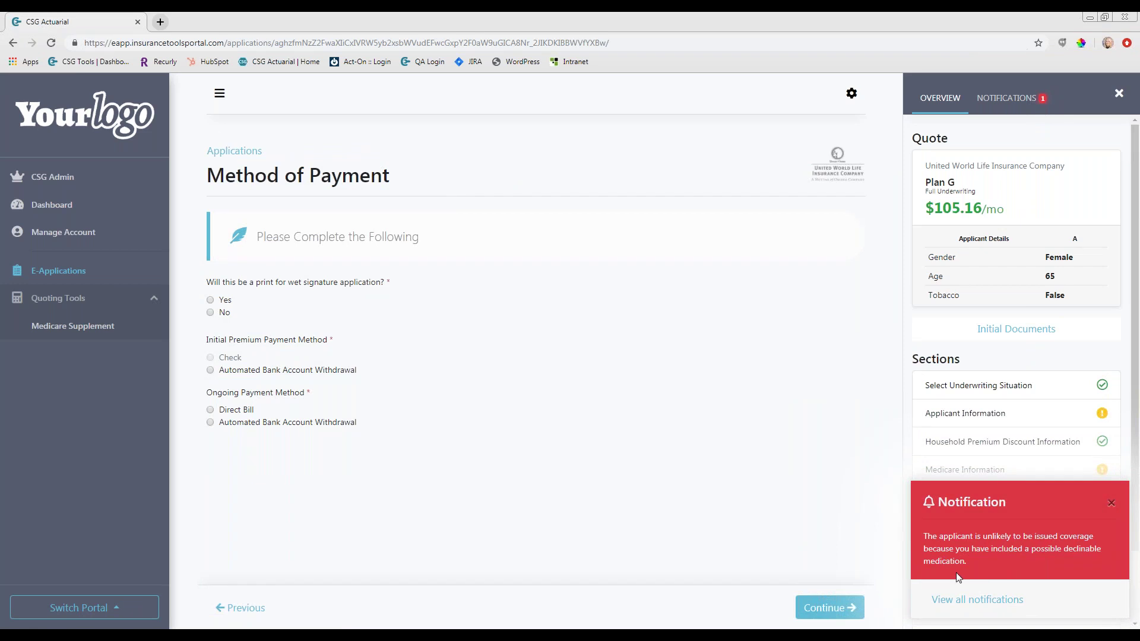
# Step: Dismiss the notification alert and review the application's list of notifications
pyautogui.click(1111, 504)
pyautogui.click(1011, 100)
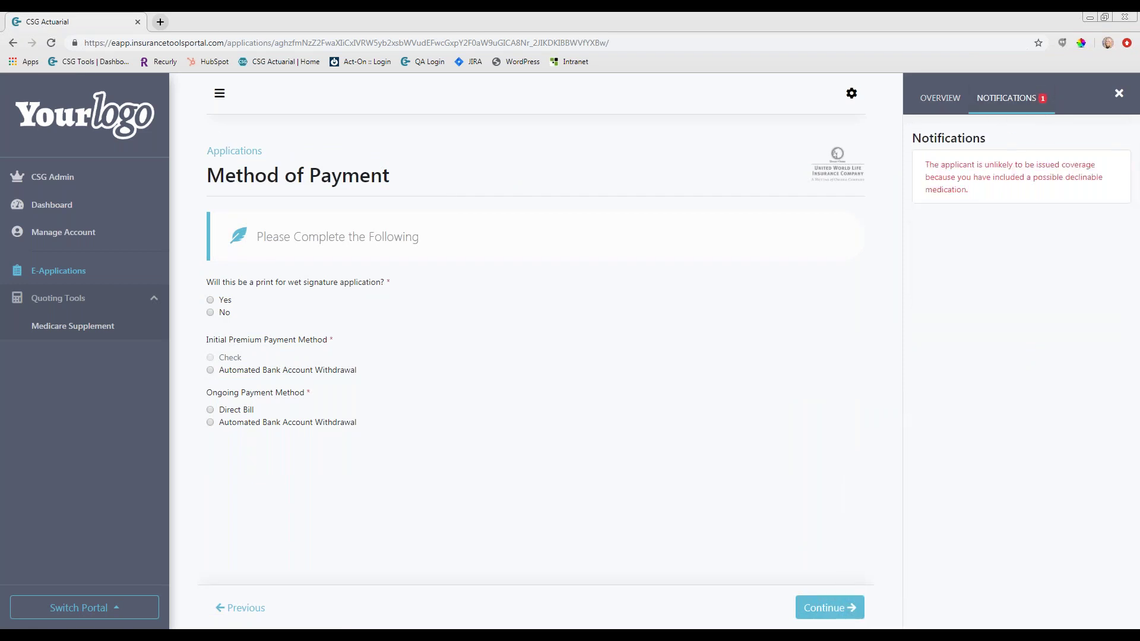
pyautogui.click(939, 99)
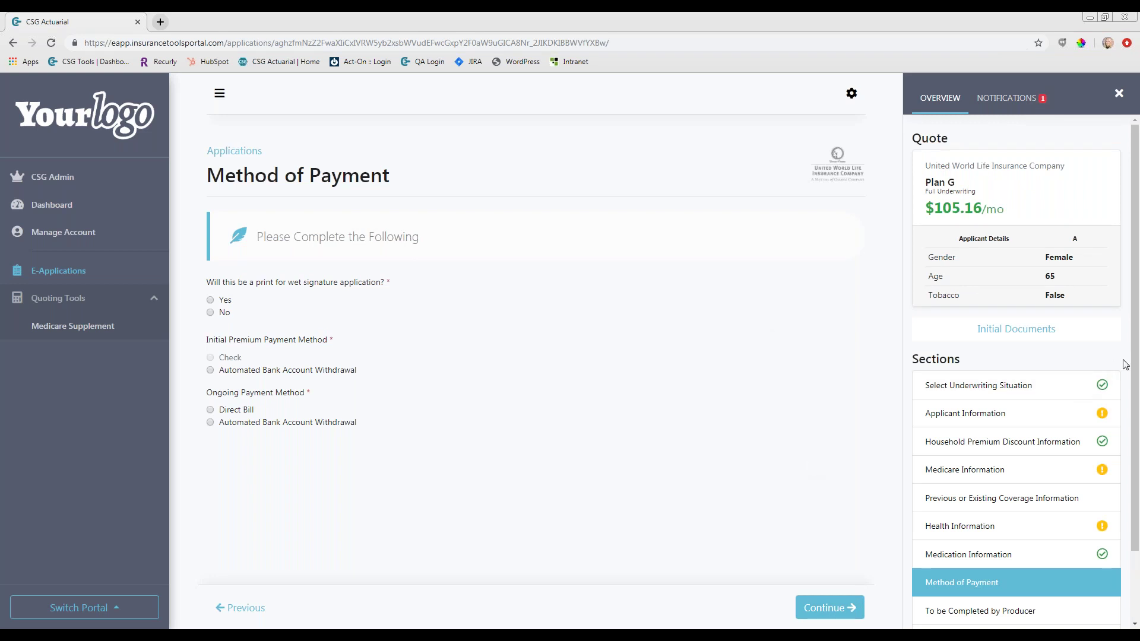
# Step: Examine the To be Completed by Producer section, including the document types offered for uploading materials
pyautogui.moveTo(1134, 360); pyautogui.dragTo(1135, 390)
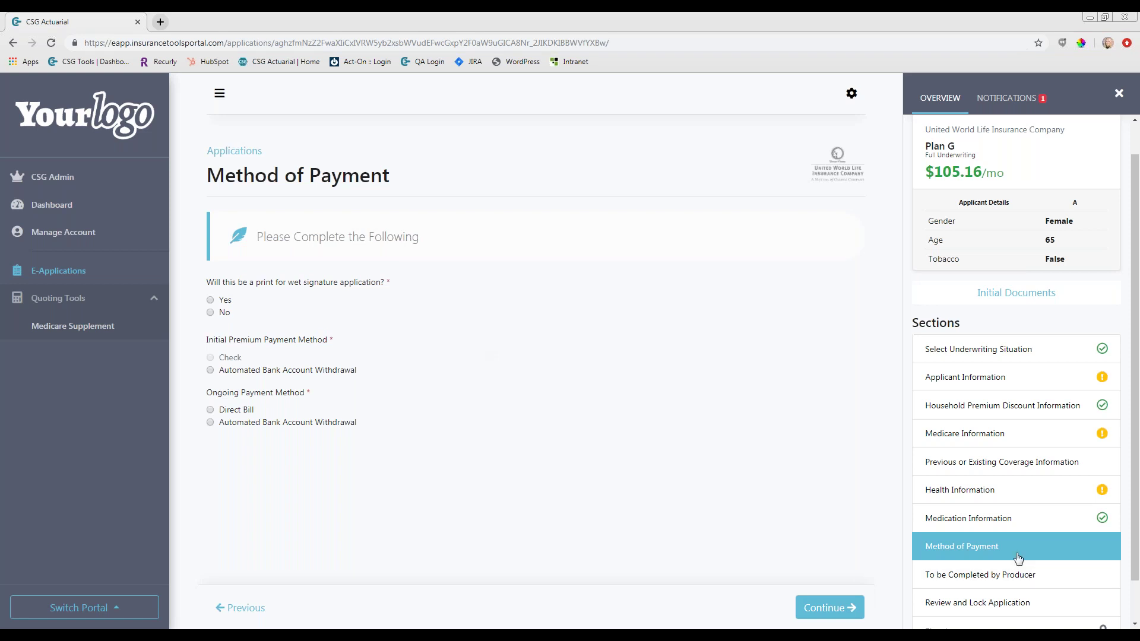
pyautogui.scroll(-1, 950, 555)
pyautogui.click(980, 528)
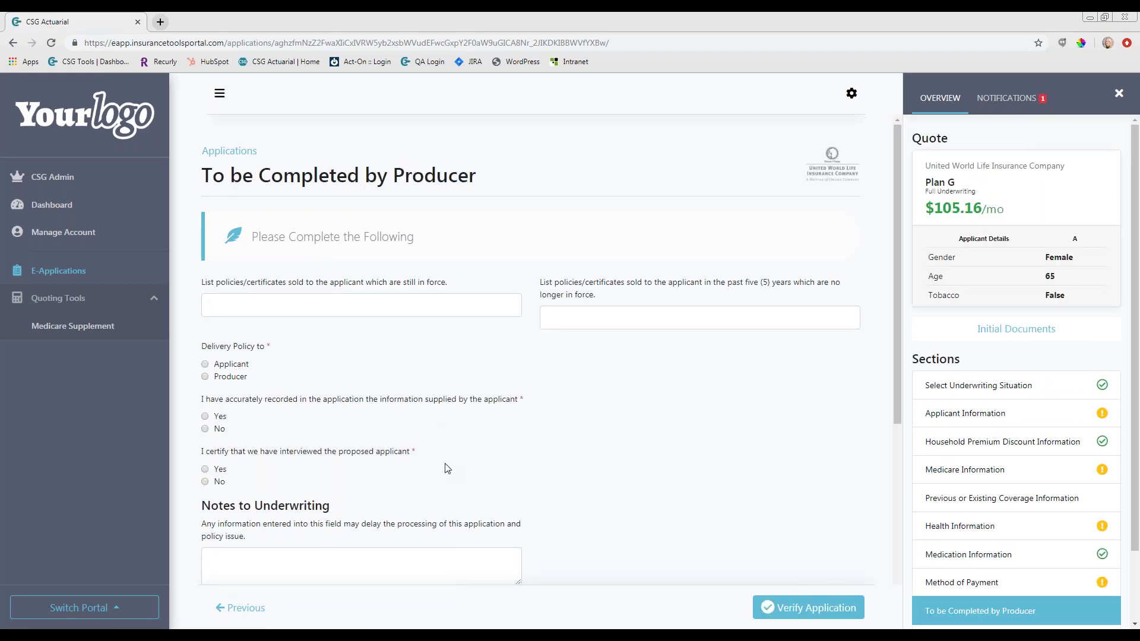
pyautogui.scroll(-2, 336, 549)
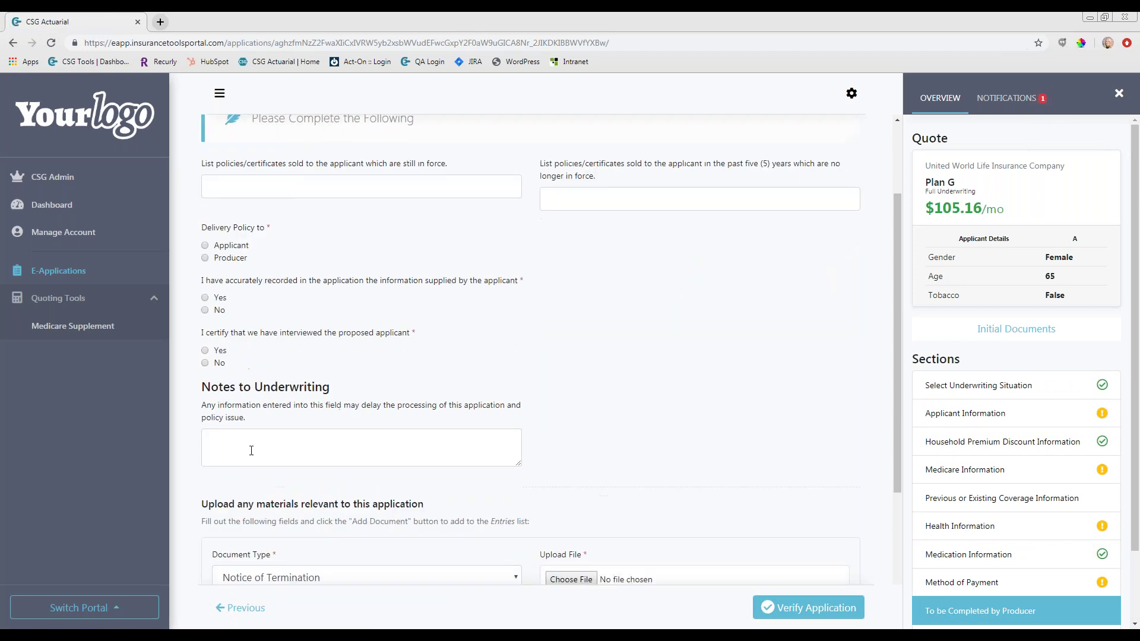
pyautogui.scroll(-2, 285, 466)
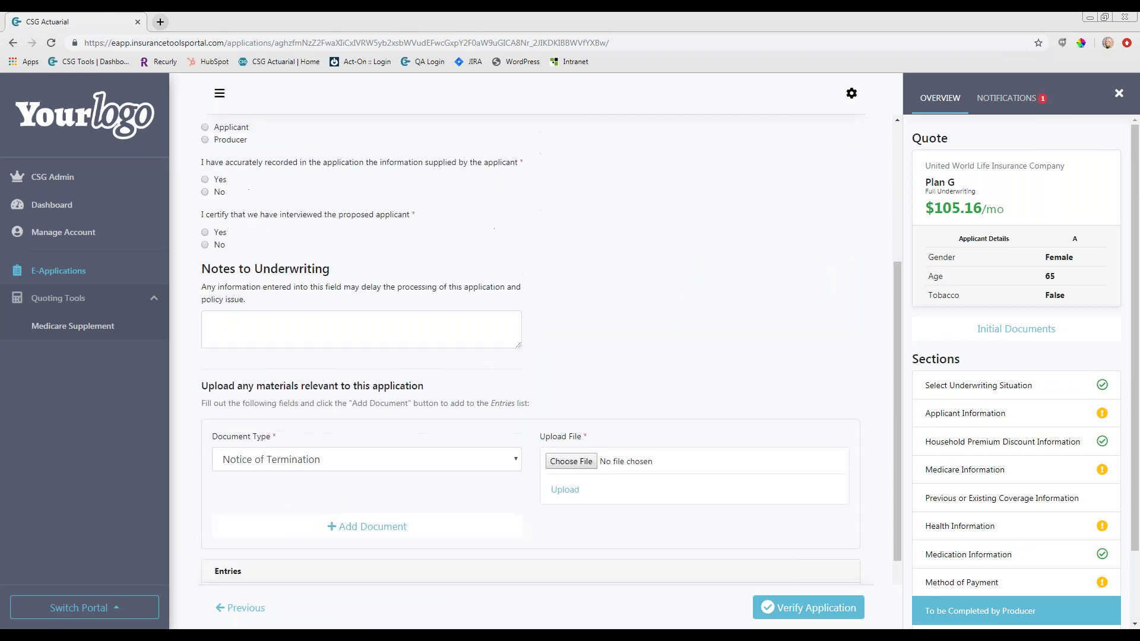
pyautogui.click(291, 468)
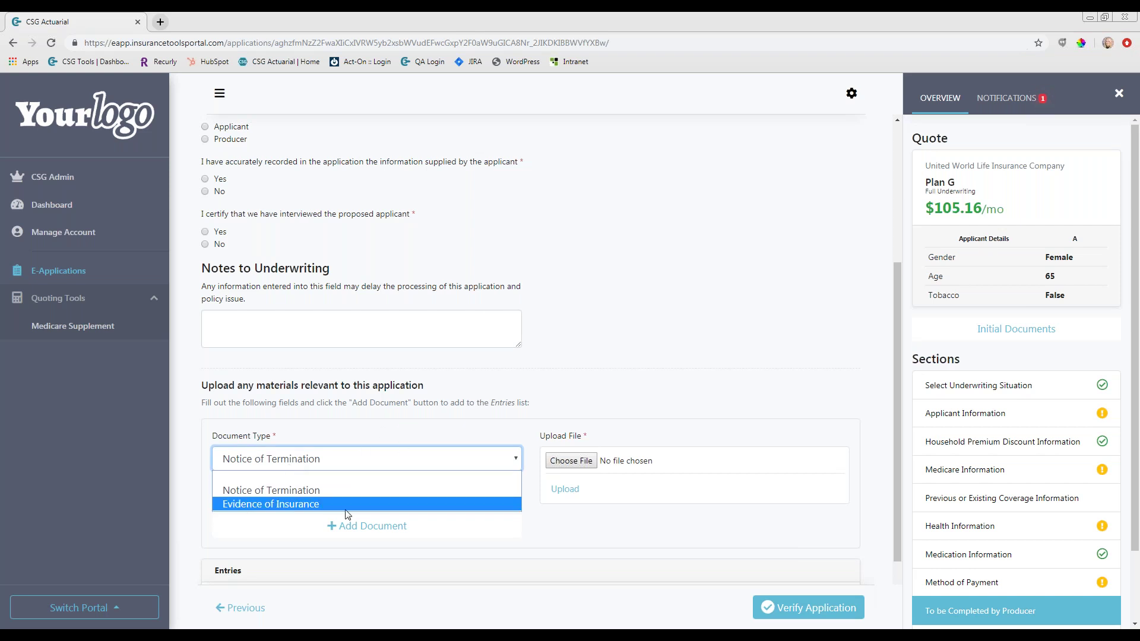
pyautogui.click(392, 423)
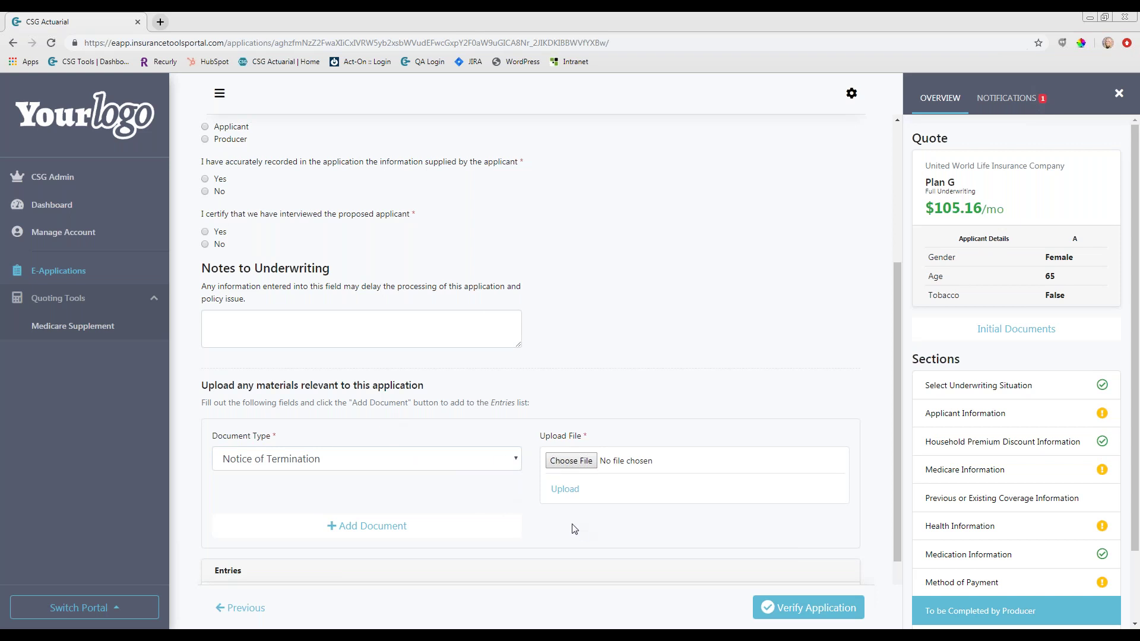
pyautogui.scroll(-2, 572, 530)
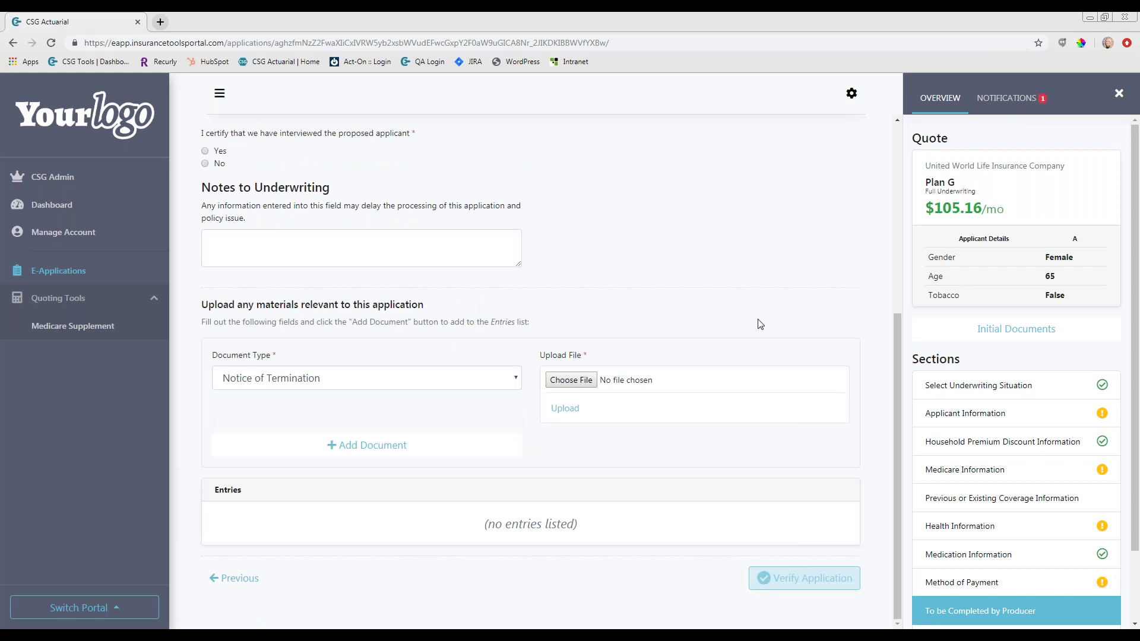
# Step: Verify the application and examine which sections and questions are highlighted as incomplete
pyautogui.click(805, 578)
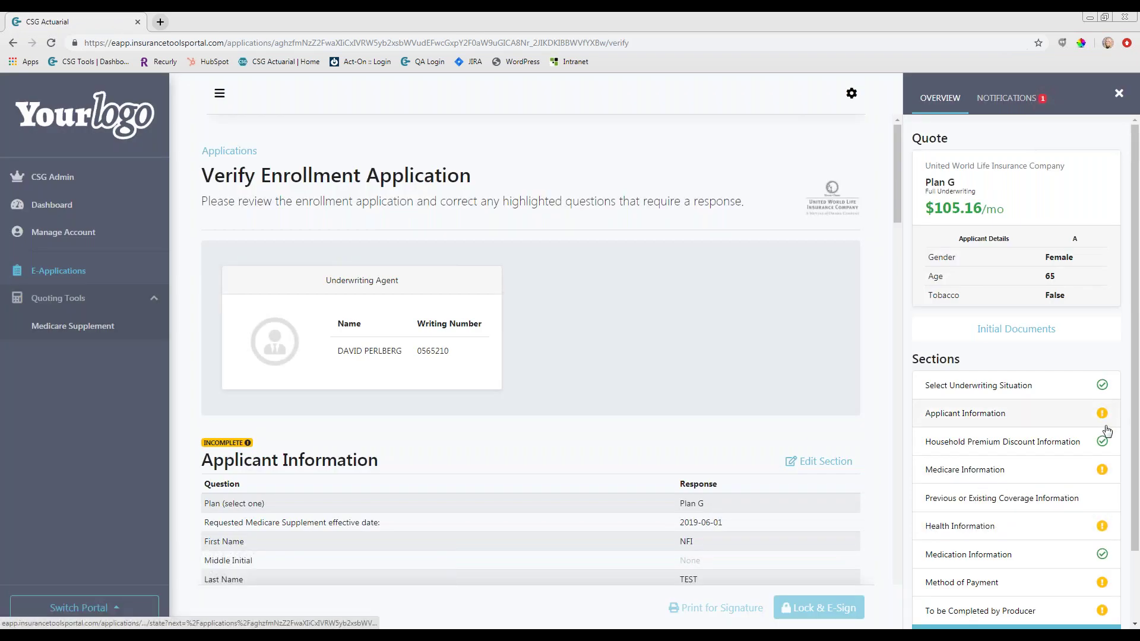
pyautogui.scroll(-2, 1062, 508)
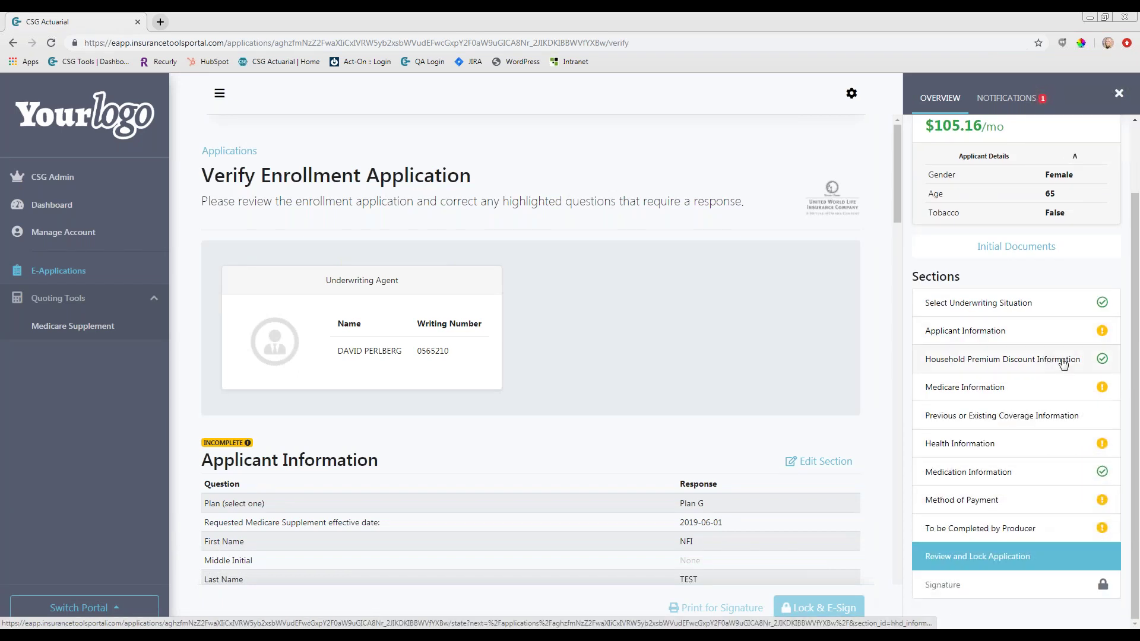
pyautogui.scroll(-3, 789, 400)
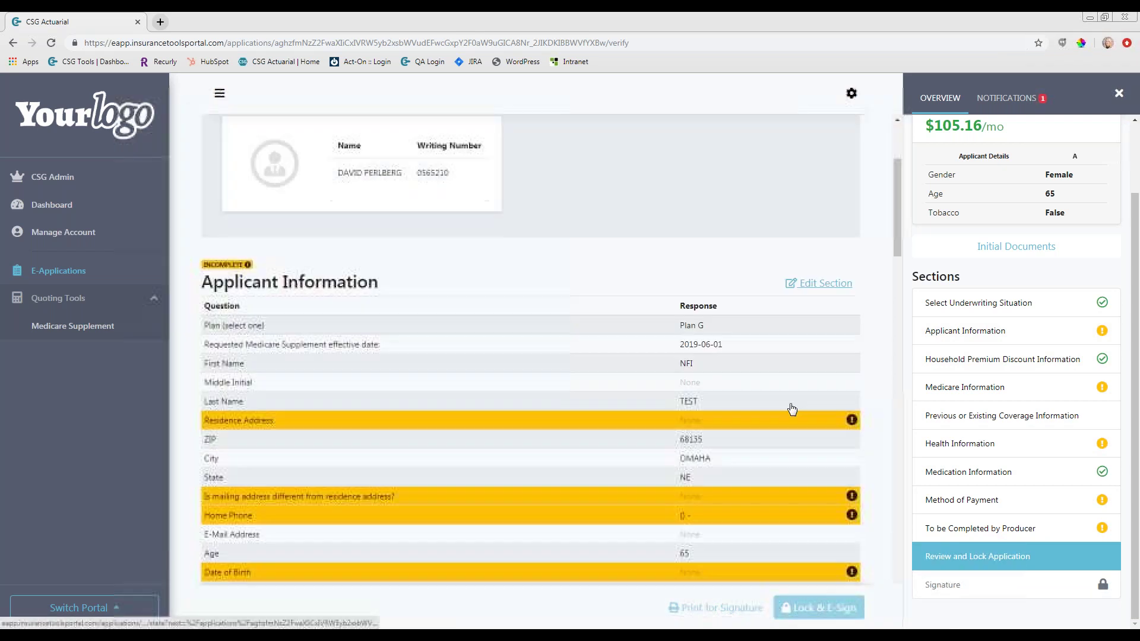
pyautogui.scroll(-4, 540, 374)
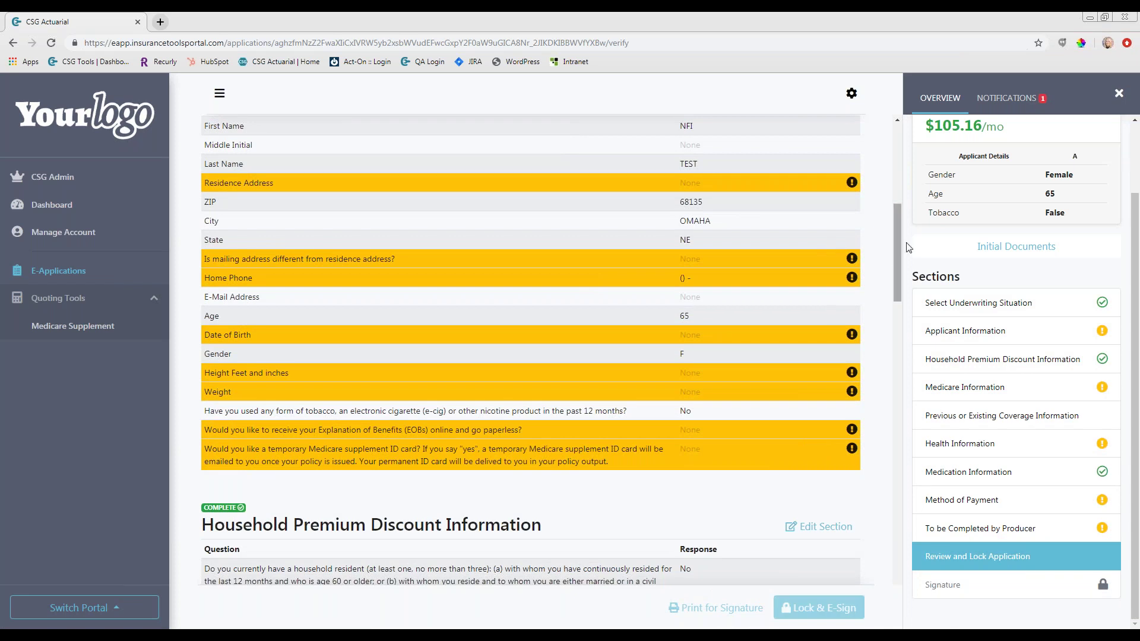
pyautogui.moveTo(896, 262); pyautogui.dragTo(901, 143)
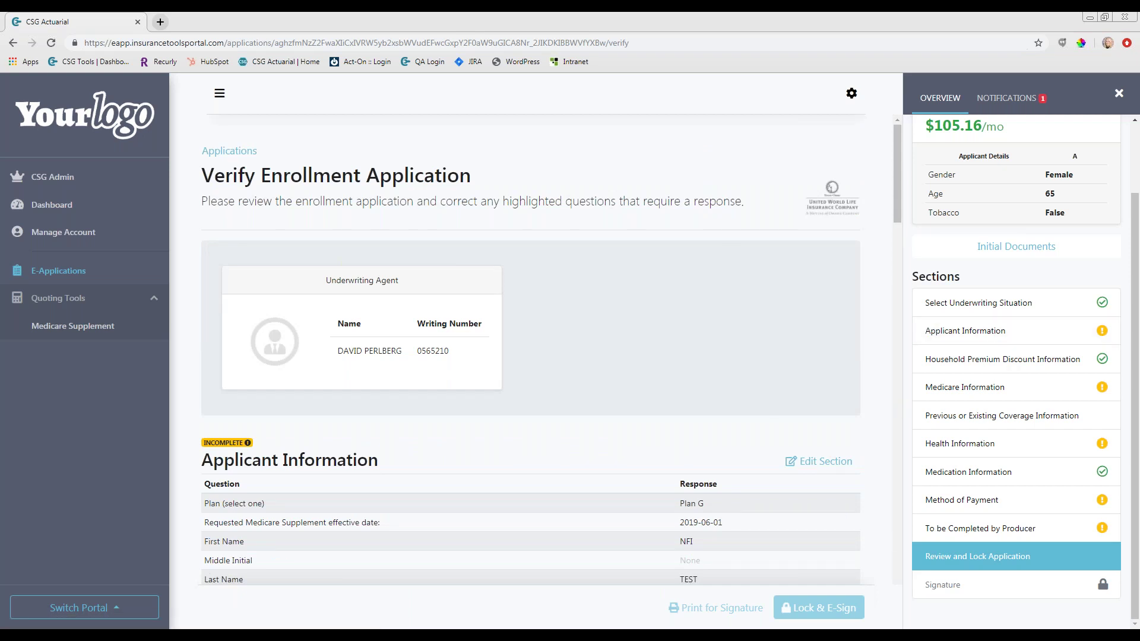
pyautogui.scroll(2, 1120, 300)
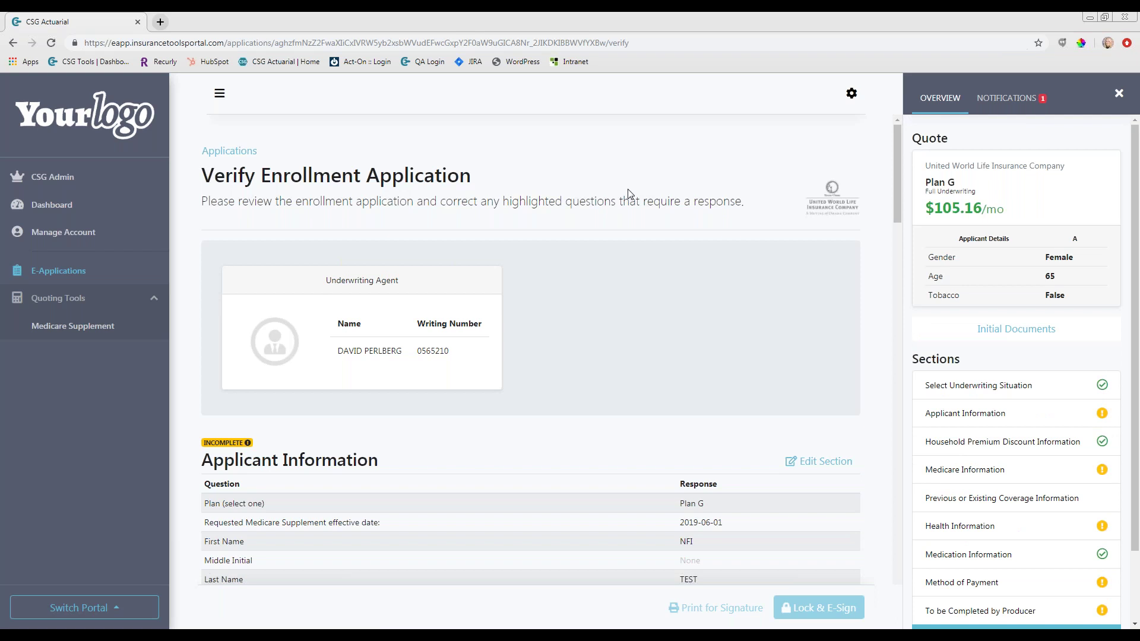
# Step: Return to the dashboard and look through the list of active e-applications
pyautogui.click(80, 209)
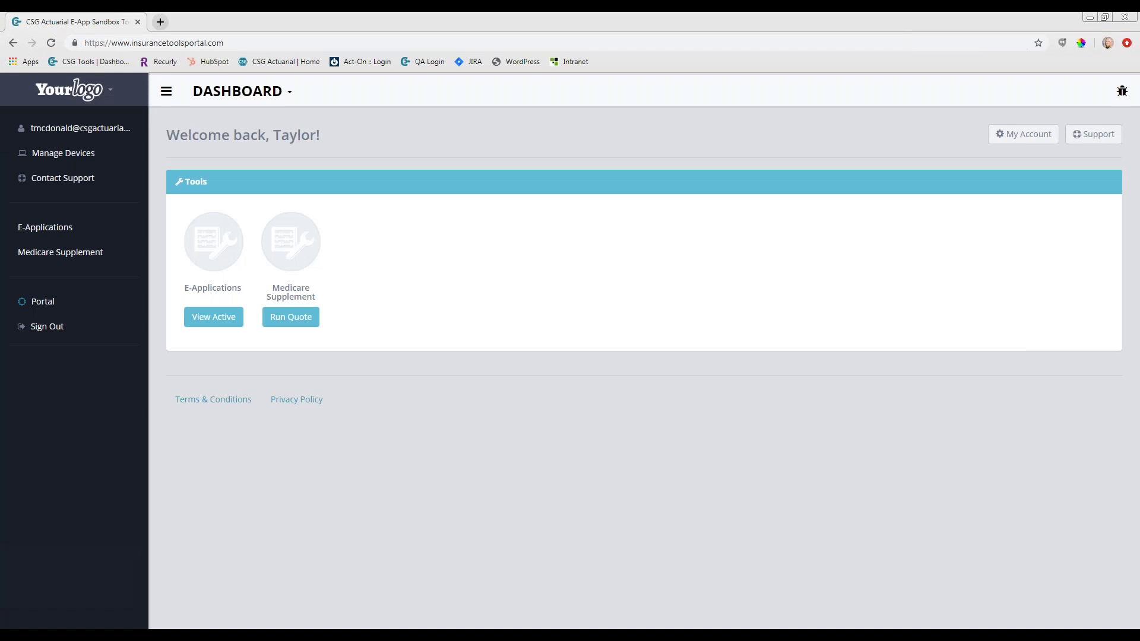
pyautogui.click(215, 320)
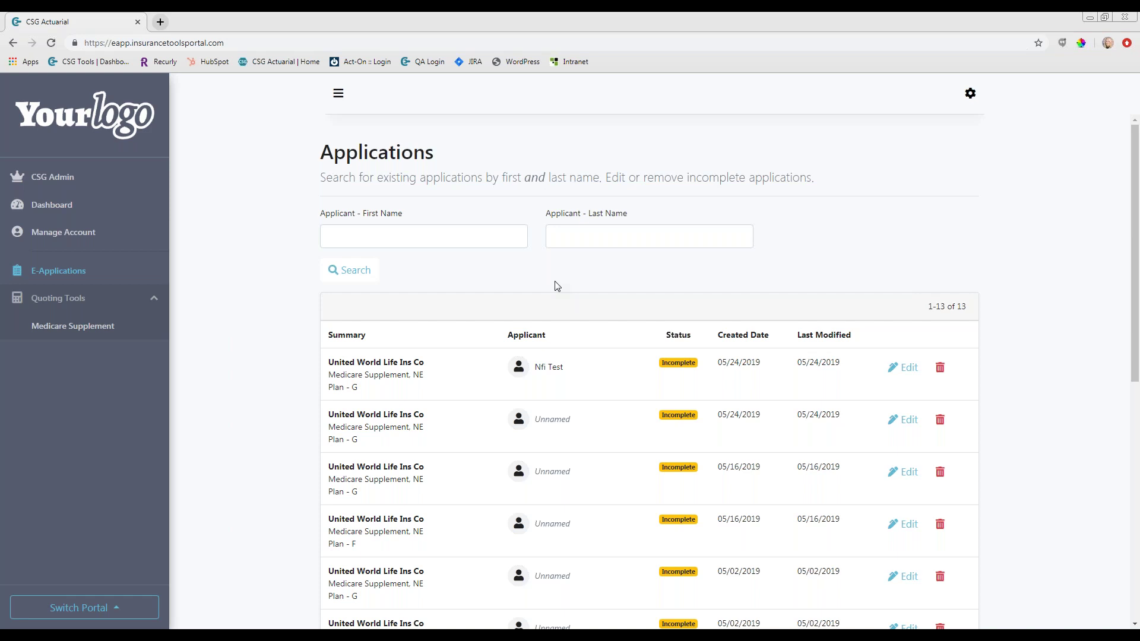
pyautogui.moveTo(1135, 343); pyautogui.dragTo(1135, 503)
pyautogui.scroll(5, 652, 458)
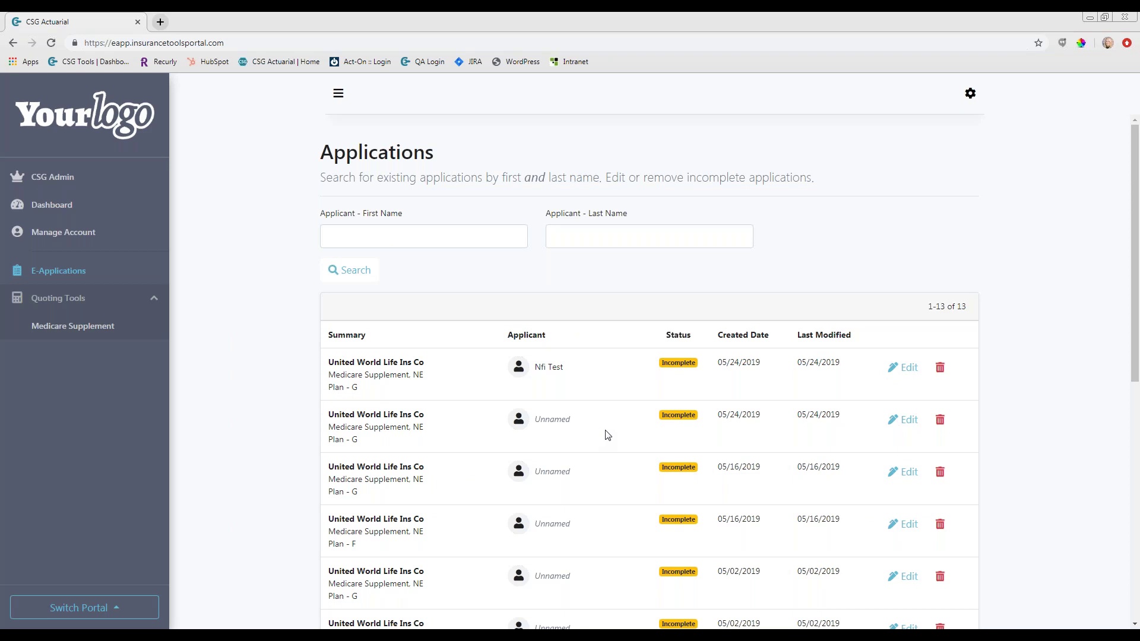